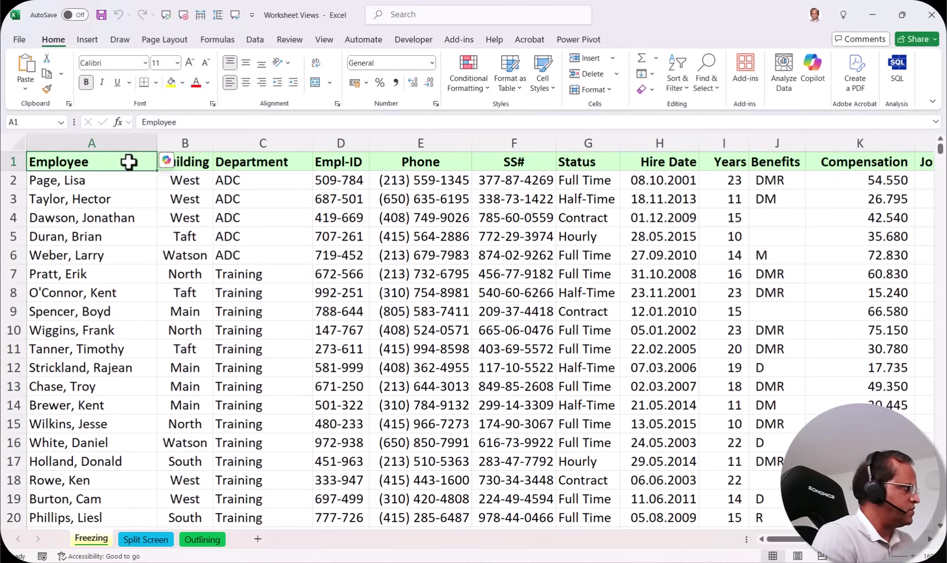
# Select the Building and Department headers and cell D4, then scroll around the table.
pyautogui.click(204, 162)
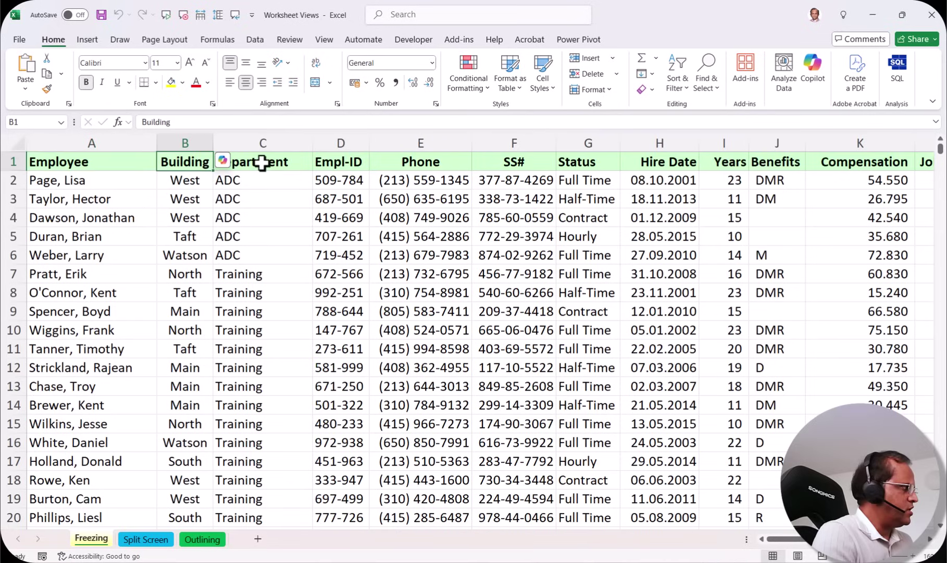
pyautogui.click(266, 162)
pyautogui.click(344, 216)
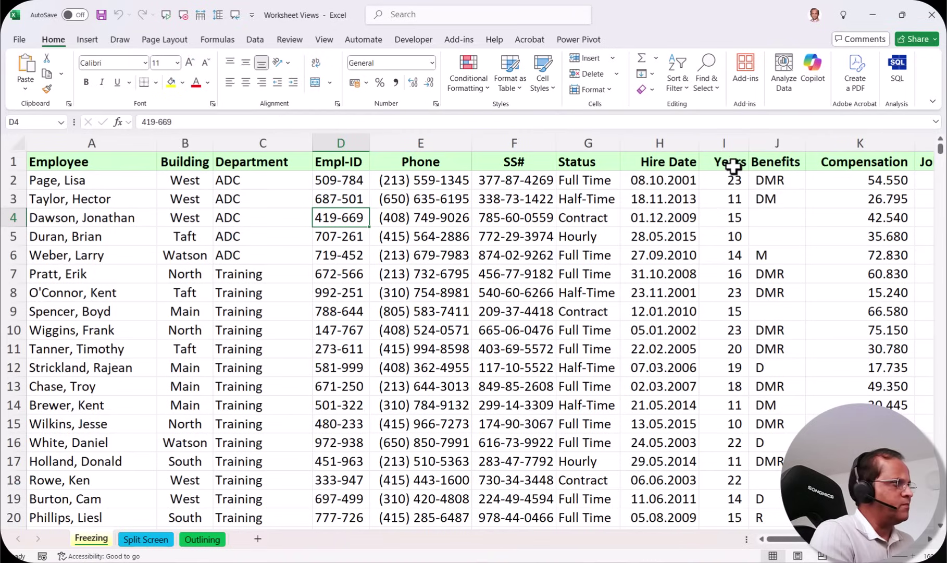
pyautogui.moveTo(776, 539); pyautogui.dragTo(818, 554)
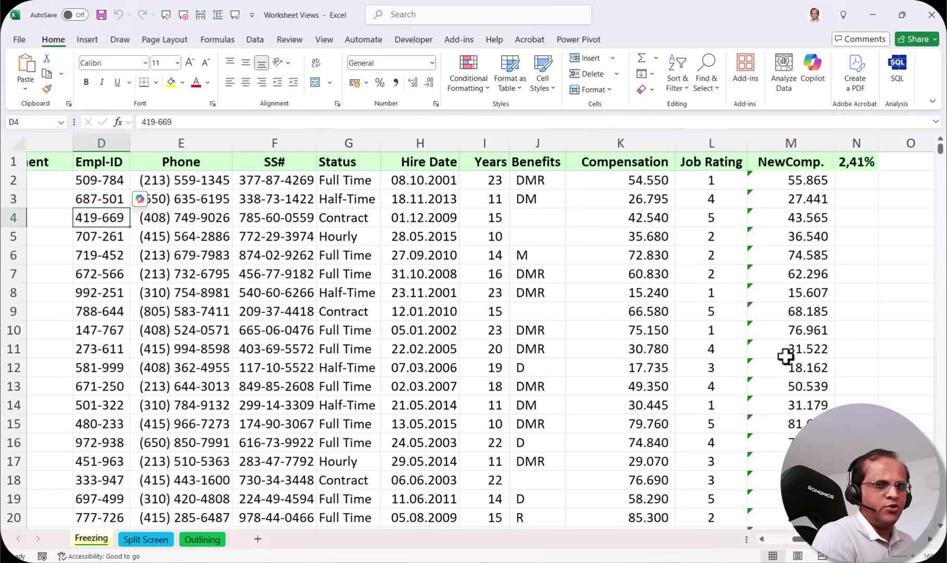
pyautogui.hscroll(-3, 391, 386)
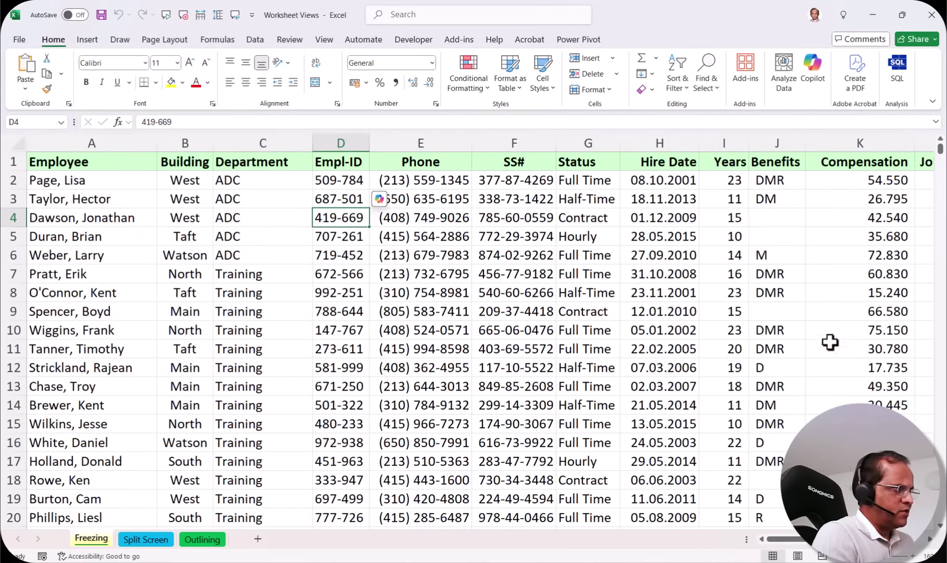
pyautogui.moveTo(941, 151); pyautogui.dragTo(941, 514)
pyautogui.scroll(-2, 399, 423)
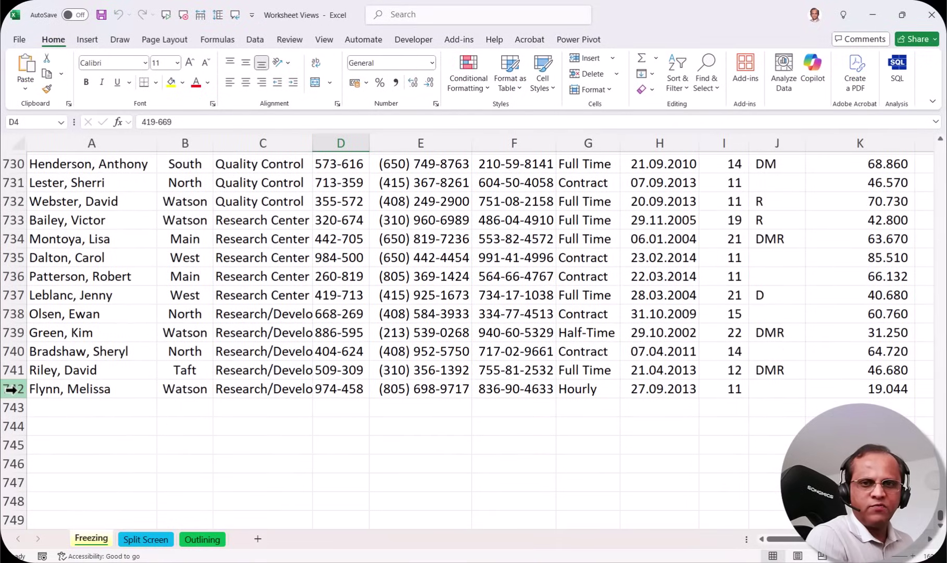
pyautogui.moveTo(941, 514); pyautogui.dragTo(938, 147)
# Select cells G7 and J26, the header row A1:K1, then cell C5.
pyautogui.click(581, 277)
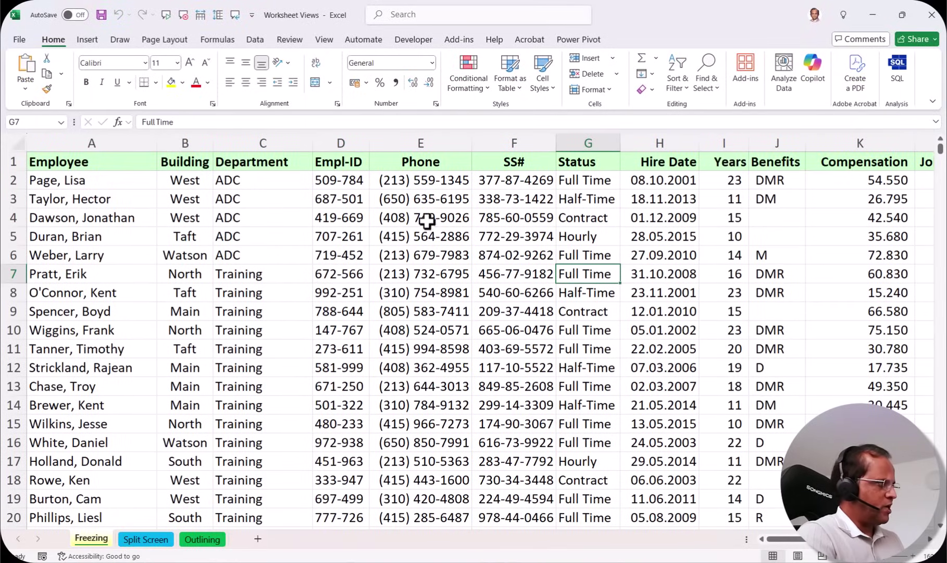
pyautogui.scroll(-4, 427, 221)
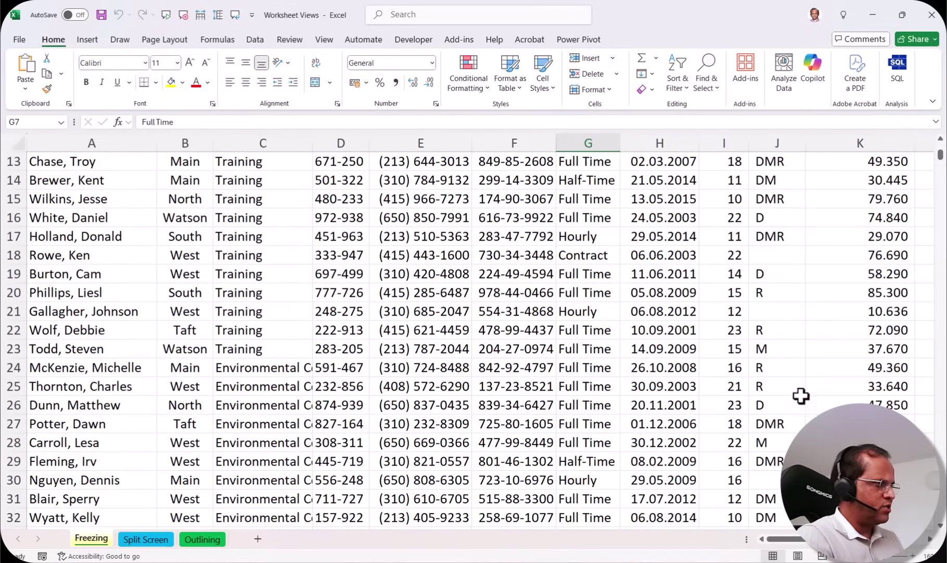
pyautogui.click(777, 406)
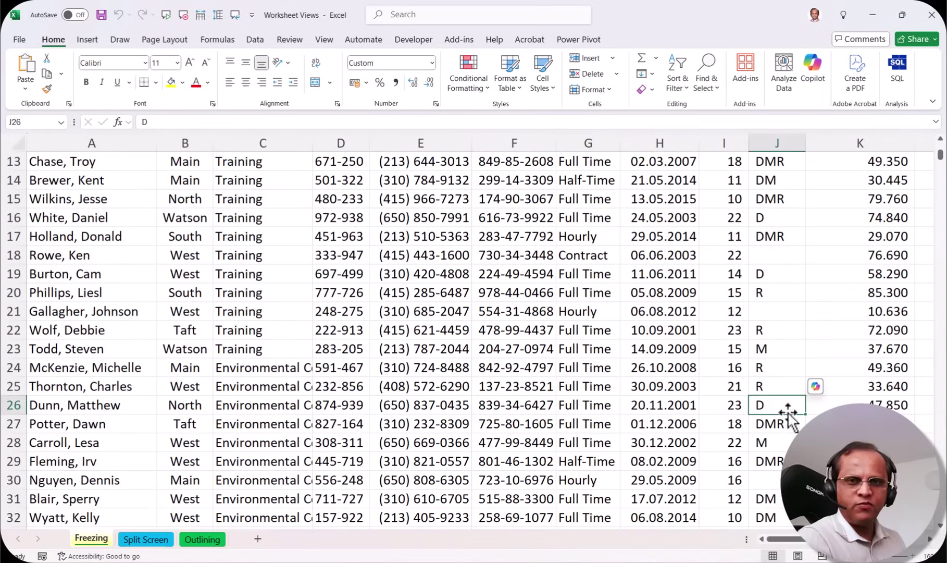
pyautogui.scroll(4, 778, 292)
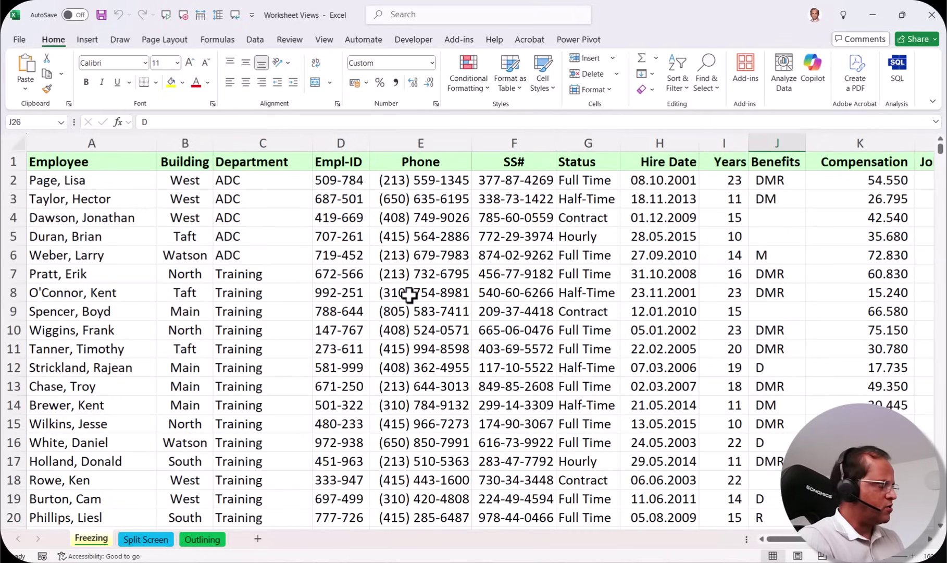
pyautogui.click(146, 164)
pyautogui.moveTo(146, 164); pyautogui.dragTo(849, 159)
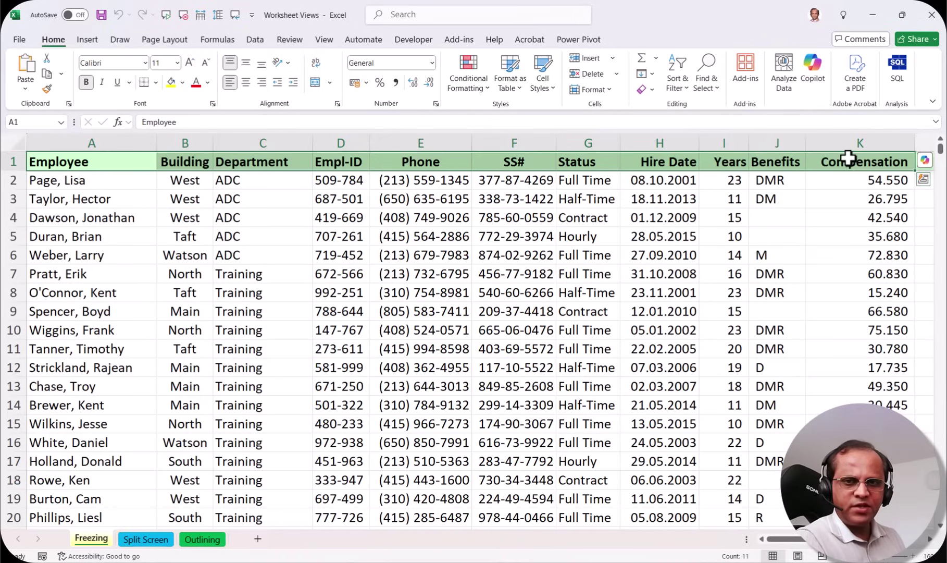
pyautogui.click(260, 234)
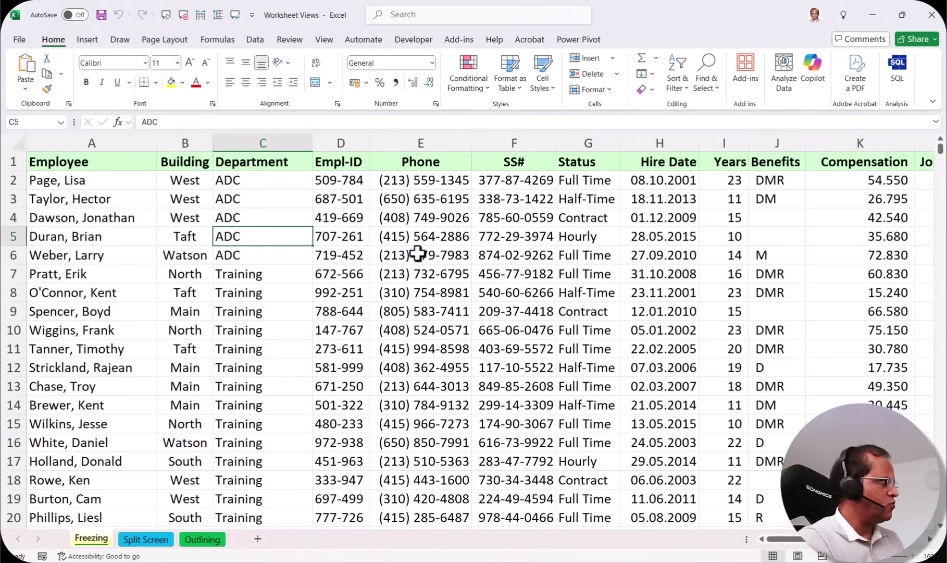
# Apply Freeze Top Row from View > Freeze Panes to lock the header row.
pyautogui.click(332, 41)
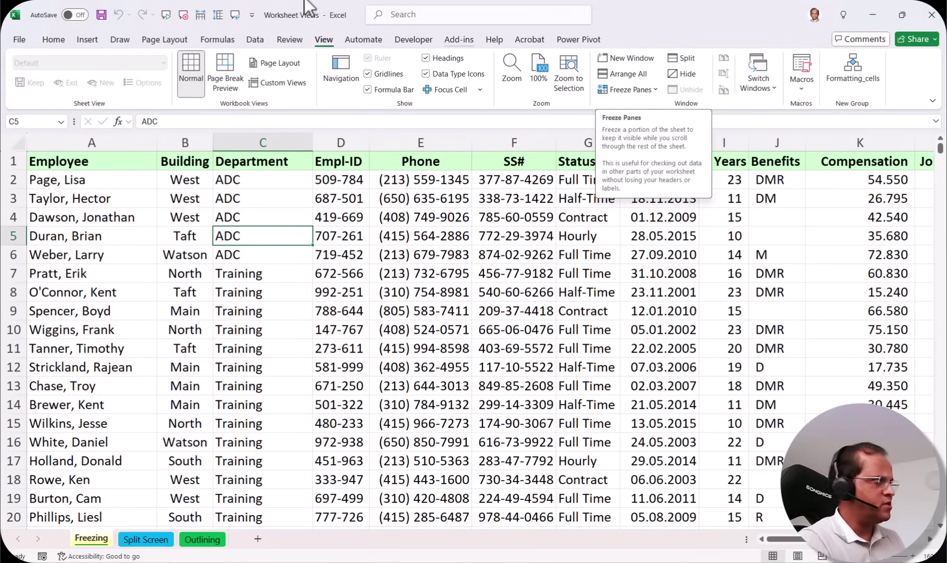
pyautogui.click(655, 91)
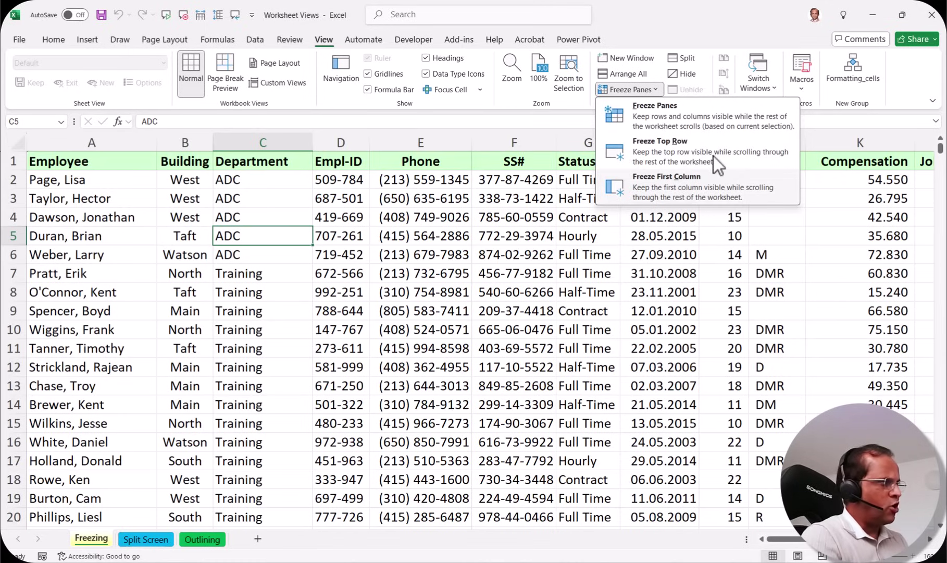
pyautogui.click(674, 148)
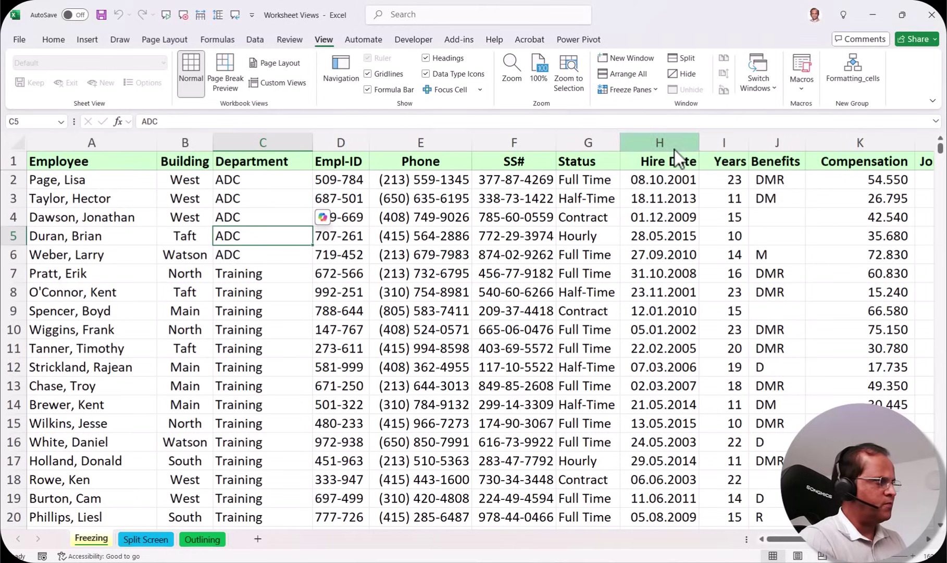
pyautogui.scroll(-15, 462, 267)
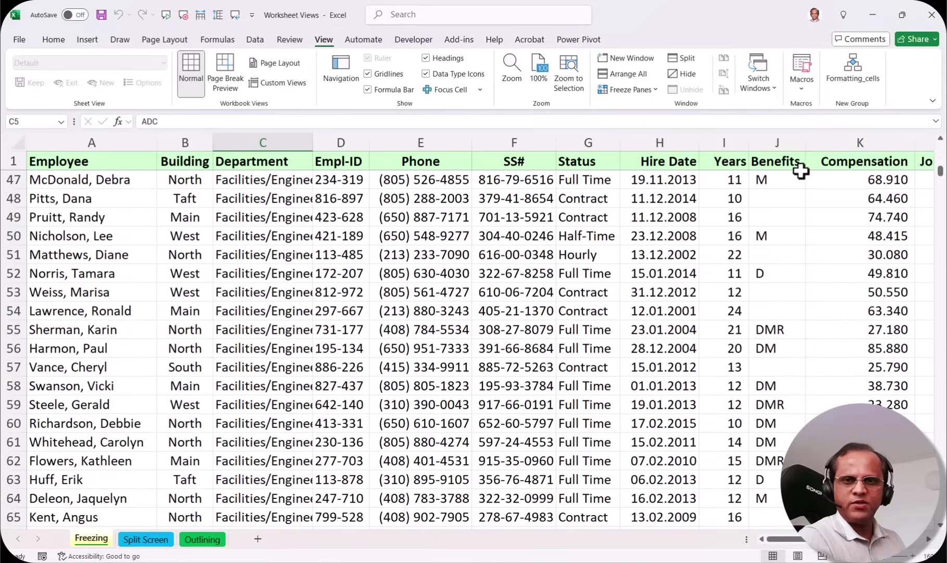
pyautogui.scroll(-6, 564, 266)
pyautogui.scroll(-11, 565, 265)
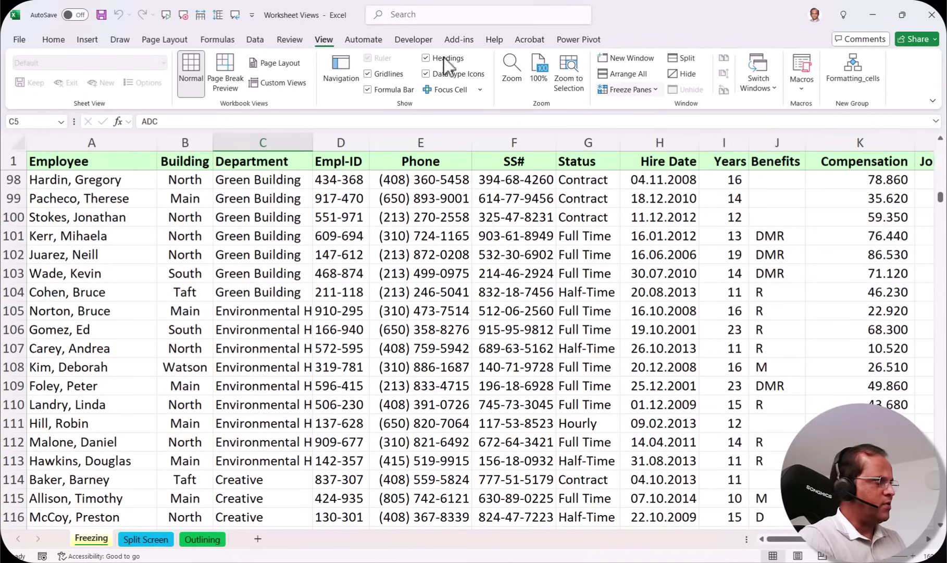
pyautogui.click(646, 90)
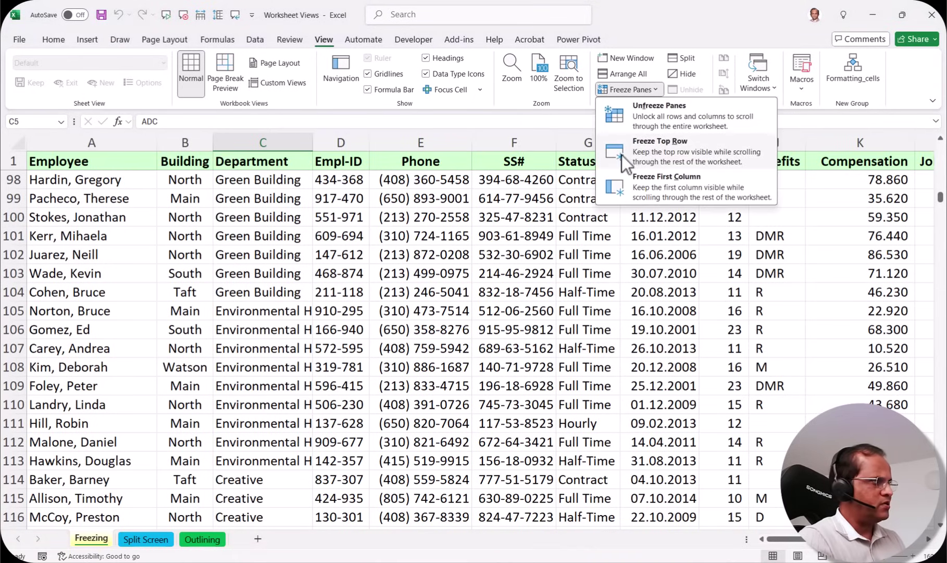
pyautogui.click(680, 159)
pyautogui.scroll(20, 461, 234)
pyautogui.scroll(5, 461, 234)
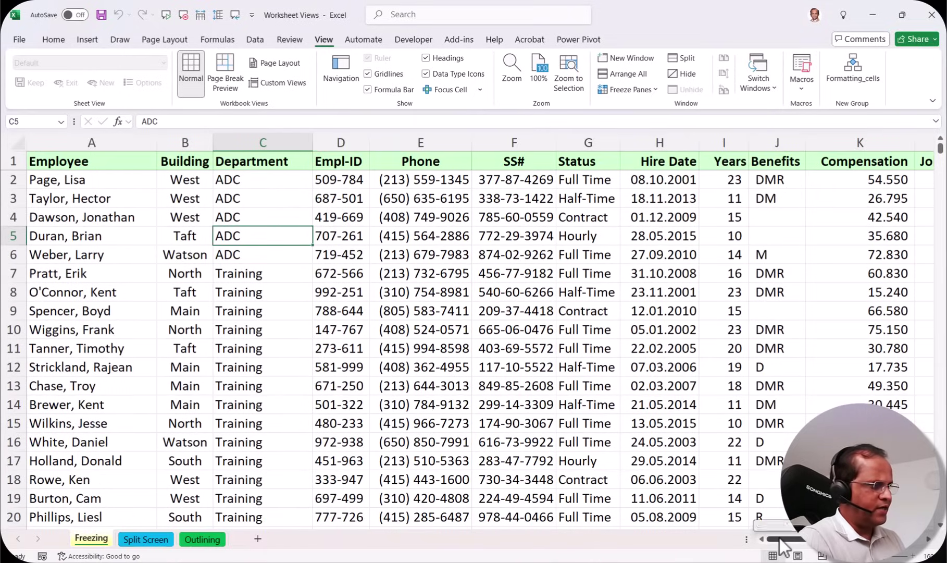
pyautogui.moveTo(782, 542); pyautogui.dragTo(794, 542)
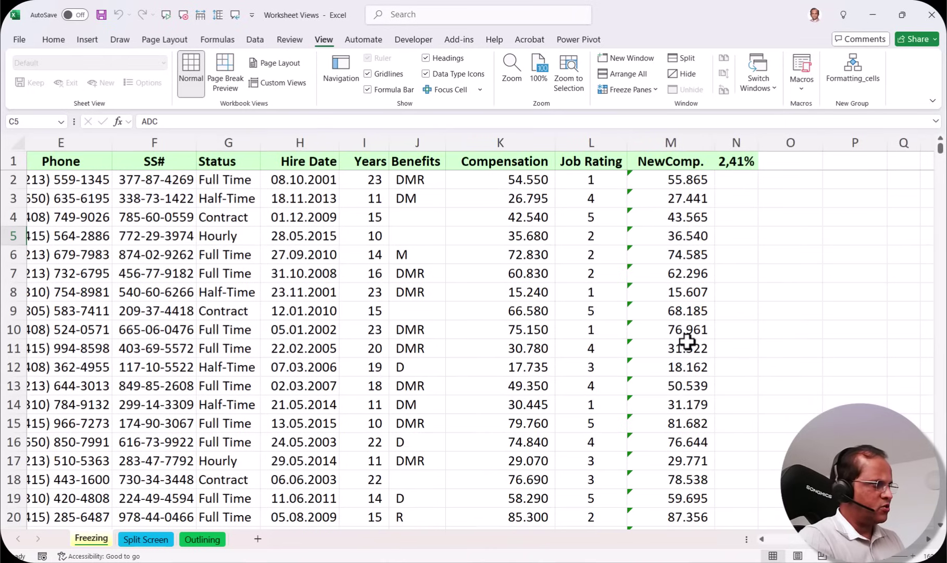
pyautogui.click(675, 423)
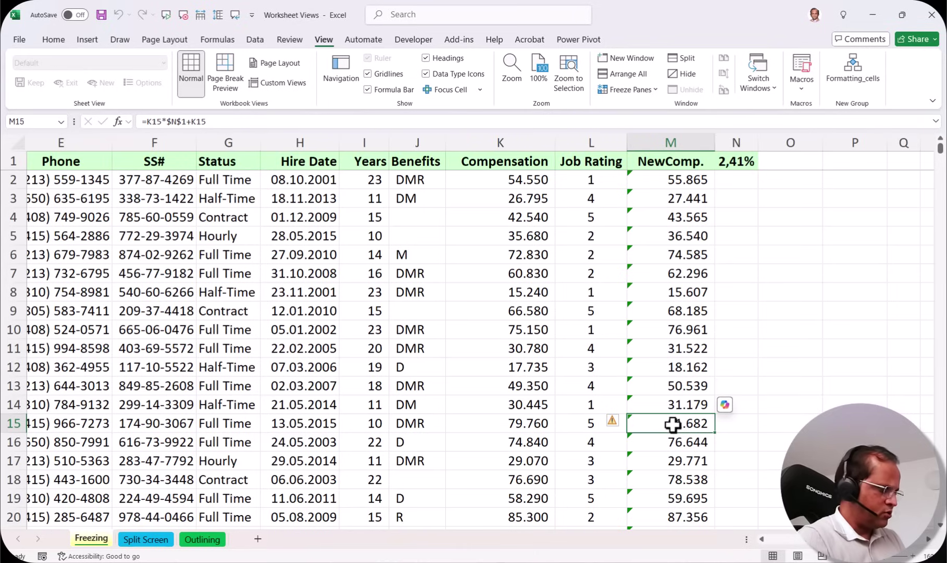
pyautogui.press('Left')
pyautogui.press('Left')
pyautogui.press('Left')
pyautogui.press('Left')
pyautogui.press('Left')
pyautogui.press('Left')
pyautogui.press('Left')
pyautogui.press('Left')
pyautogui.press('Left')
pyautogui.press('Left')
pyautogui.press('Left')
pyautogui.press('Left')
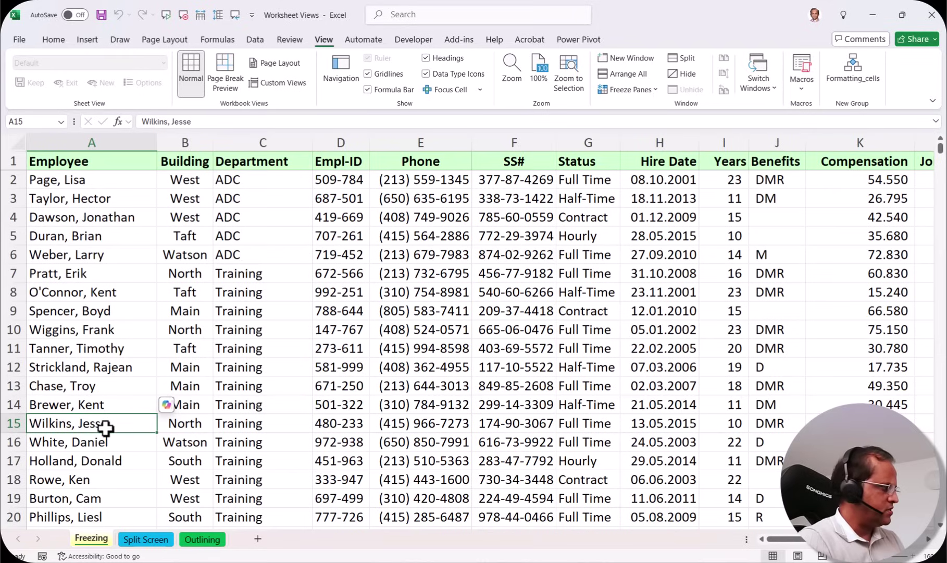
pyautogui.hscroll(5, 107, 430)
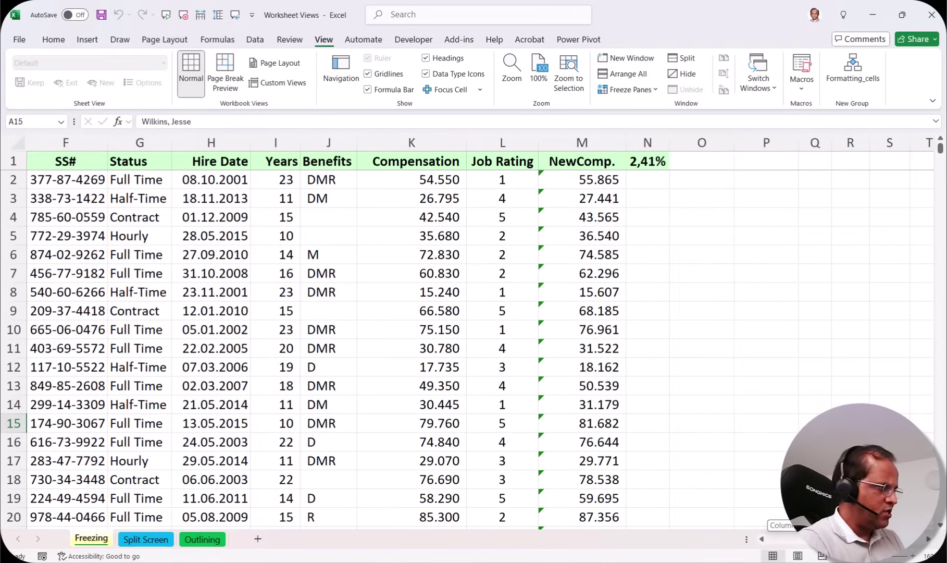
pyautogui.scroll(-6, 651, 478)
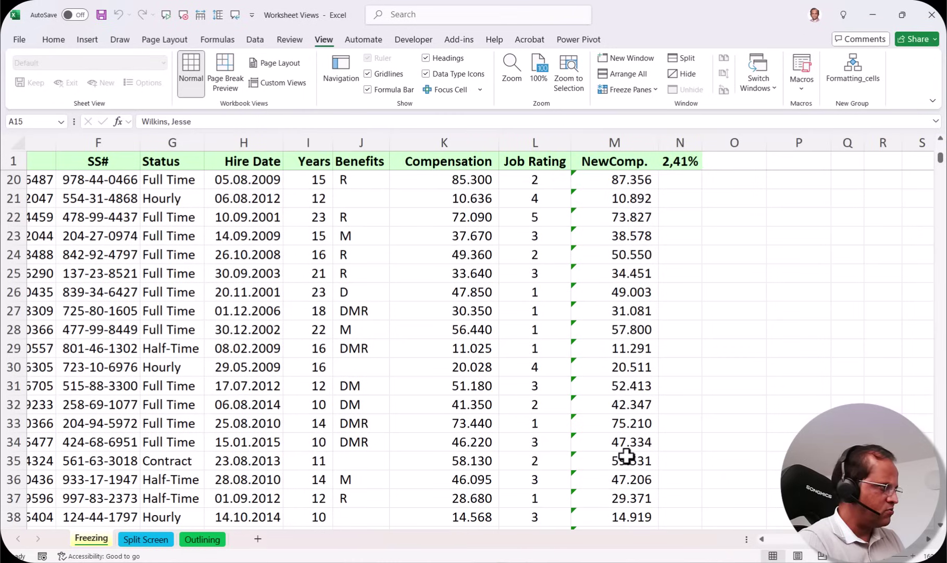
pyautogui.scroll(-3, 628, 453)
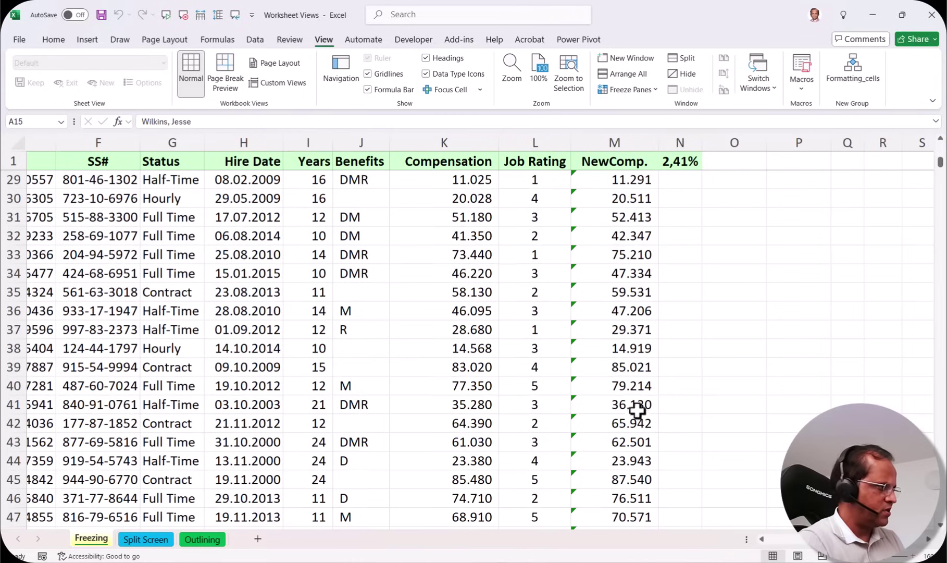
pyautogui.click(621, 345)
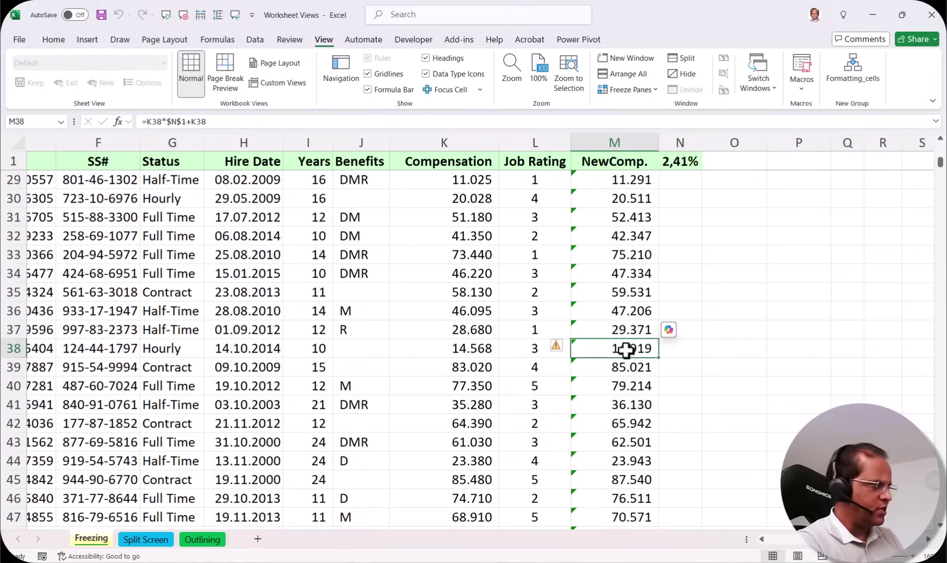
pyautogui.press('Left')
pyautogui.press('Left')
pyautogui.press('Left')
pyautogui.press('Left')
pyautogui.press('Left')
pyautogui.press('Left')
pyautogui.press('Left')
pyautogui.press('Left')
pyautogui.press('Left')
pyautogui.press('Left')
pyautogui.press('Left')
pyautogui.press('Left')
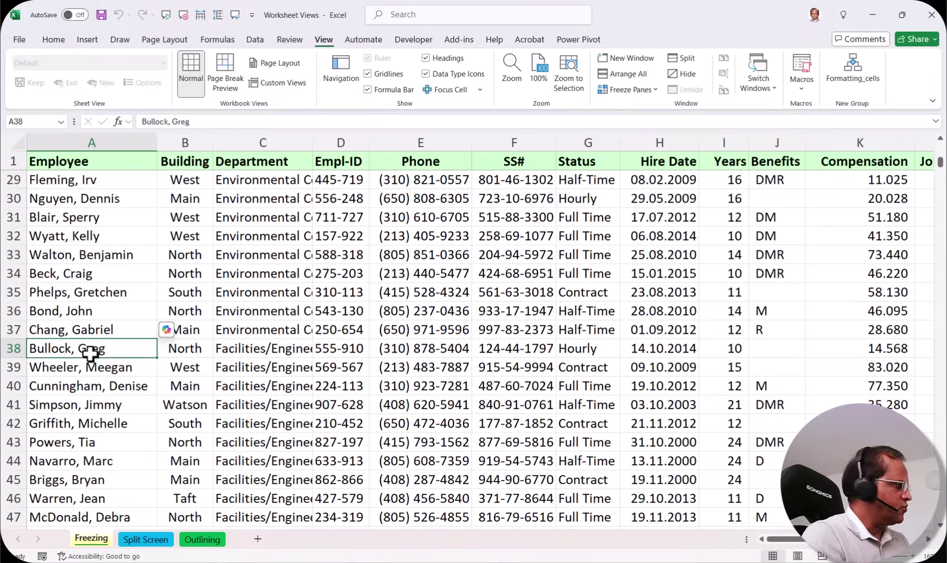
pyautogui.click(120, 141)
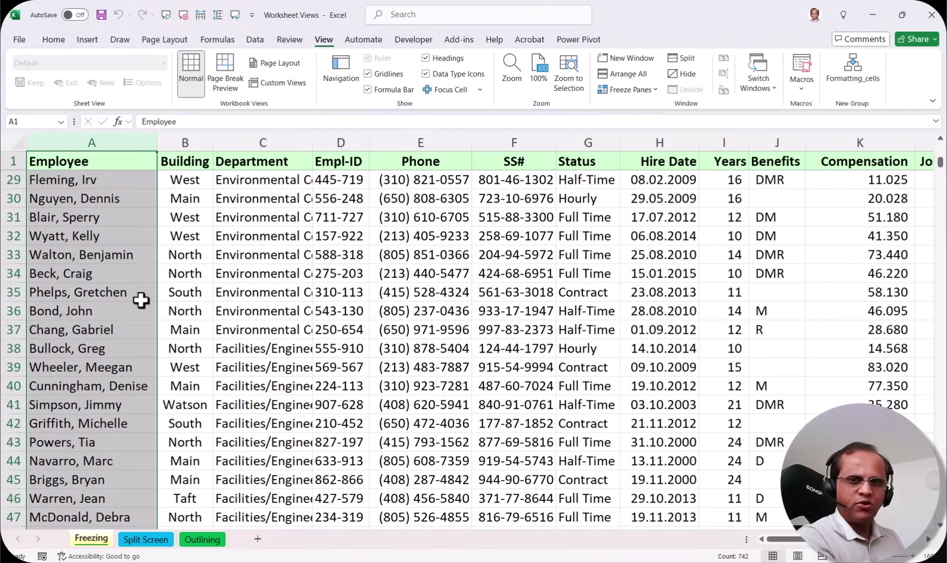
pyautogui.click(224, 220)
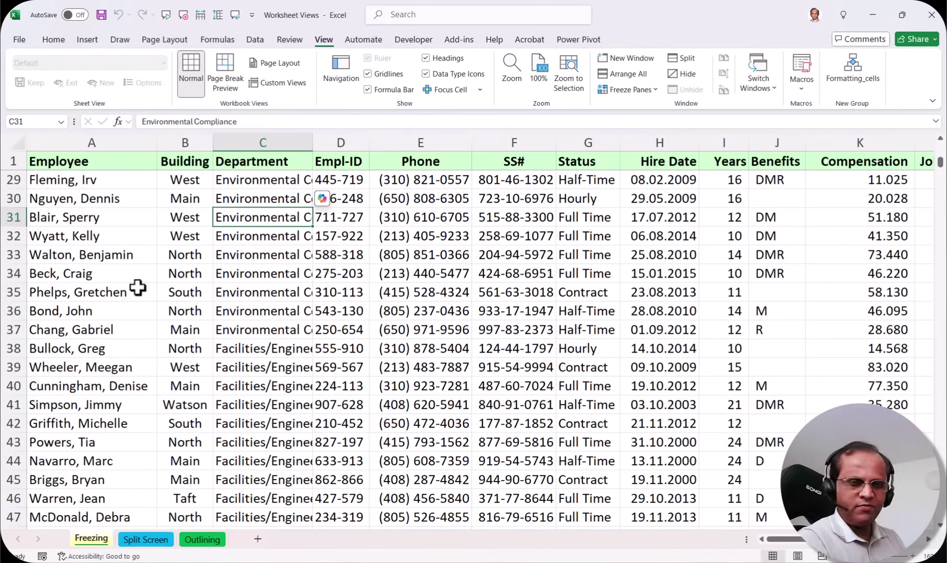
pyautogui.click(641, 89)
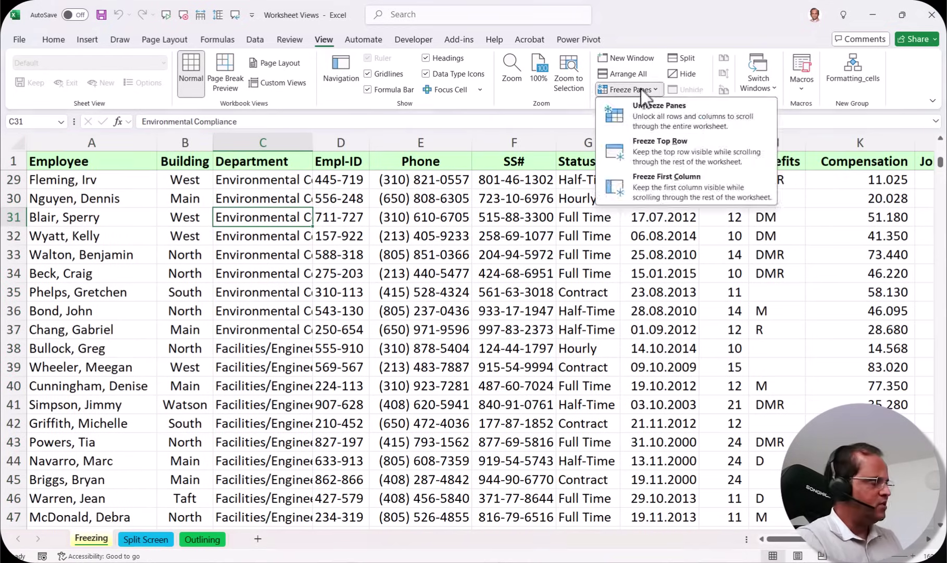
pyautogui.click(681, 182)
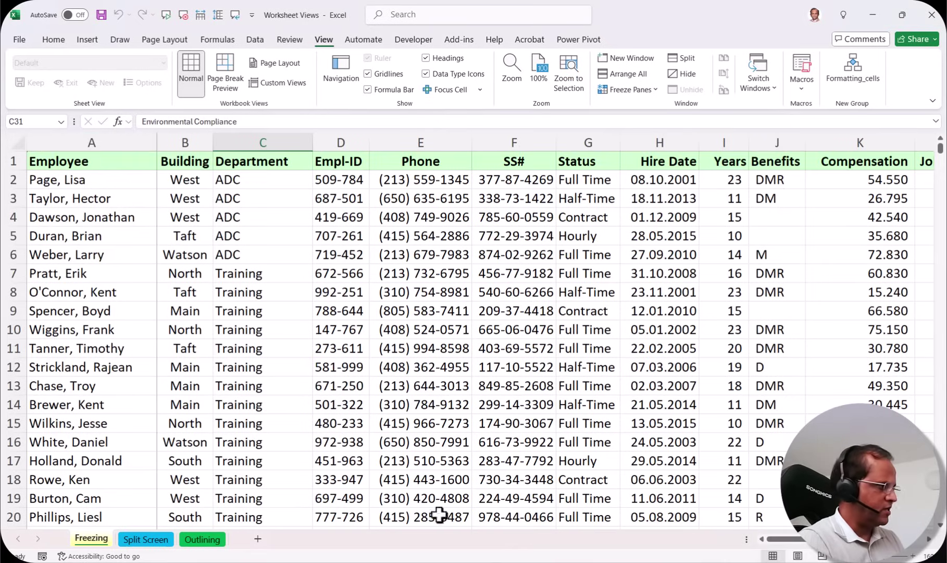
pyautogui.moveTo(782, 538); pyautogui.dragTo(807, 538)
pyautogui.hscroll(-1, 250, 258)
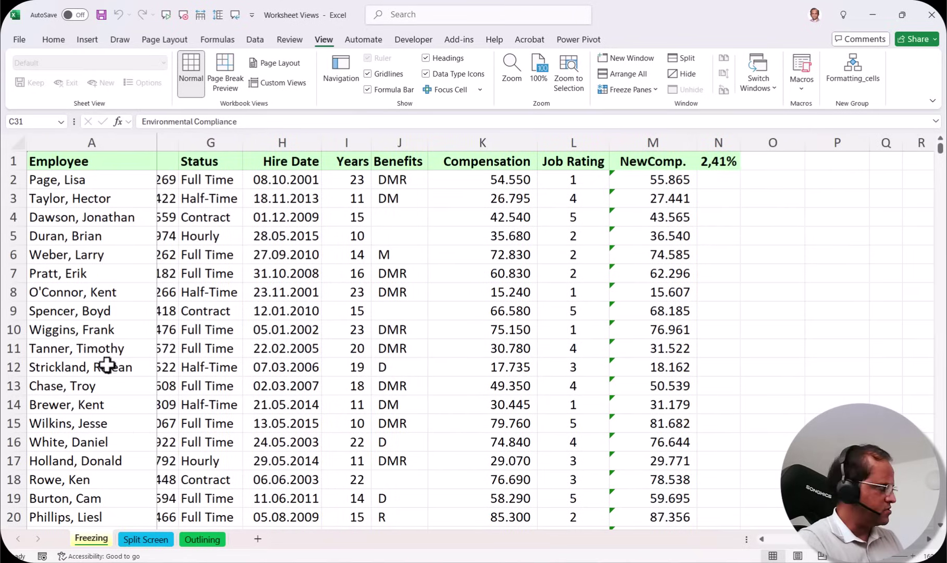
pyautogui.scroll(-5, 654, 461)
pyautogui.scroll(-4, 654, 462)
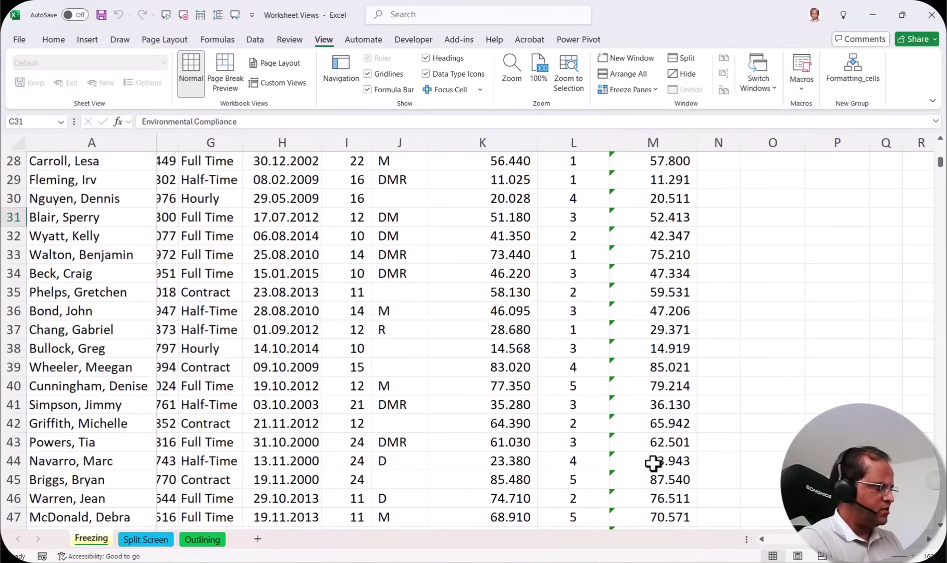
pyautogui.scroll(-3, 626, 467)
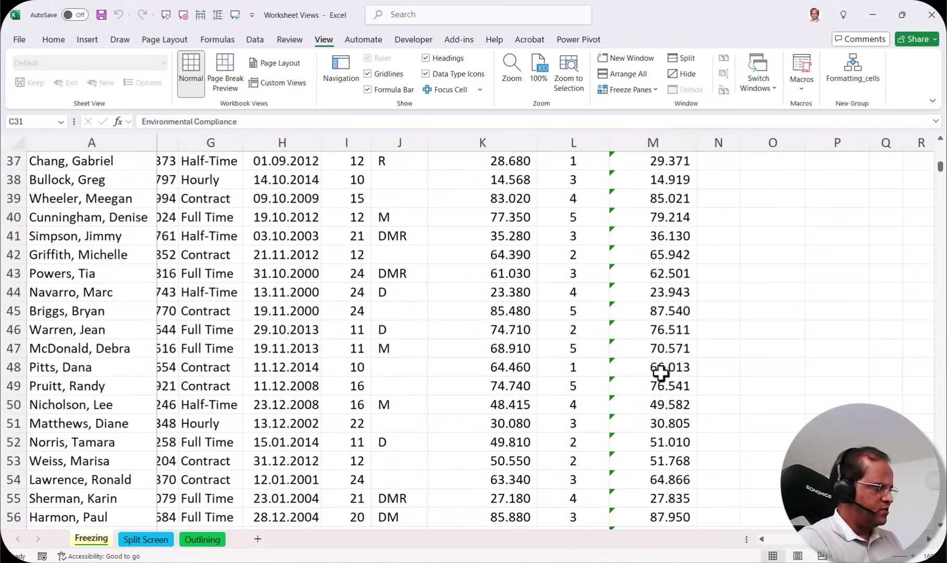
pyautogui.click(648, 353)
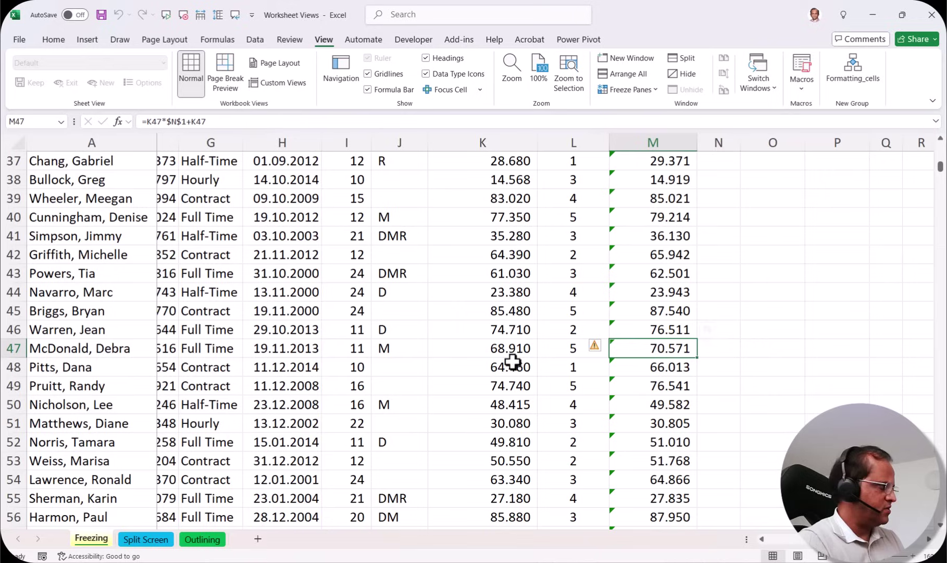
pyautogui.click(134, 348)
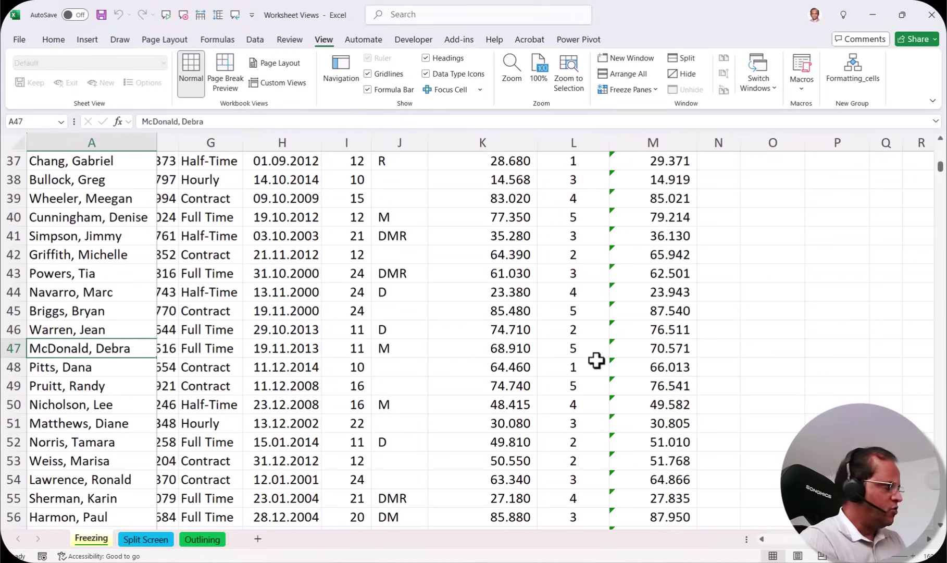
pyautogui.scroll(12, 598, 360)
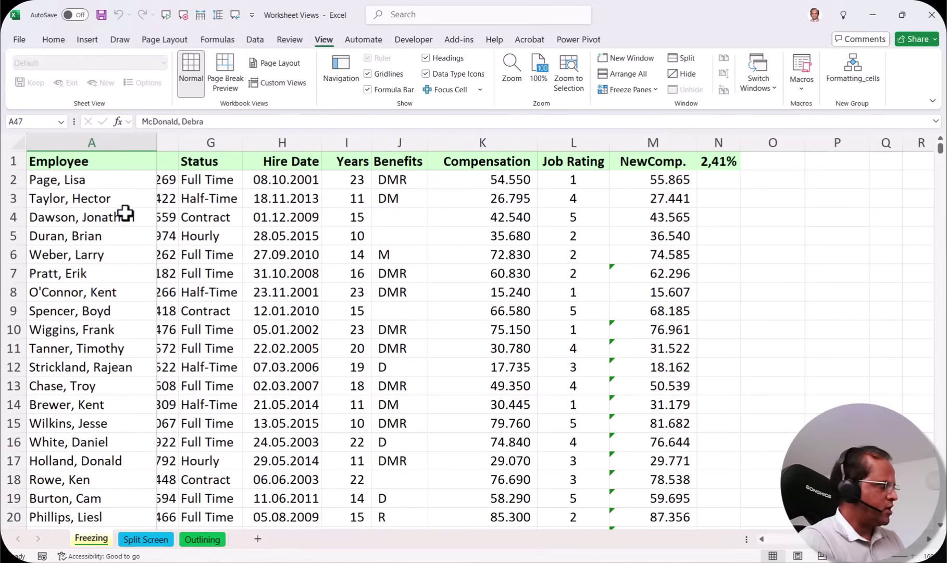
pyautogui.hscroll(-5, 681, 519)
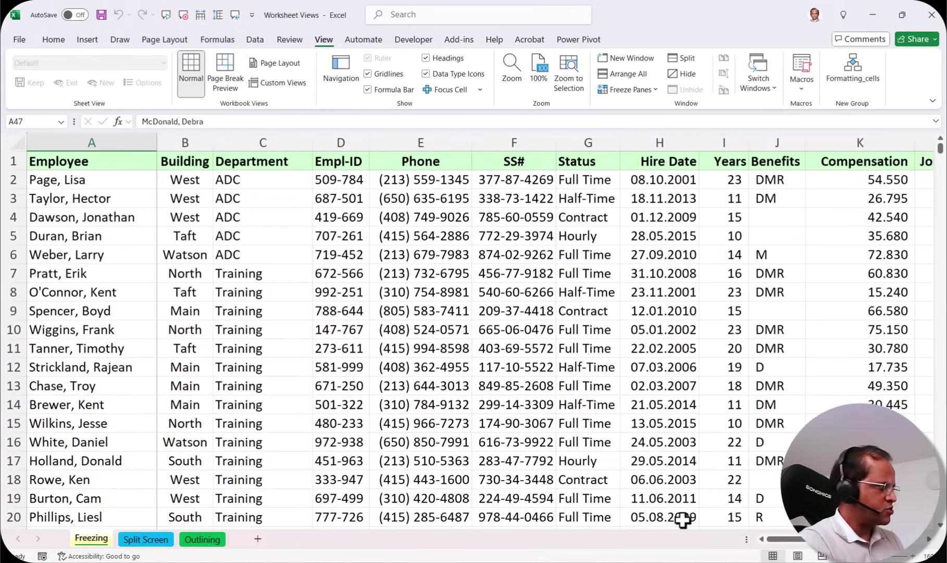
pyautogui.scroll(-6, 518, 261)
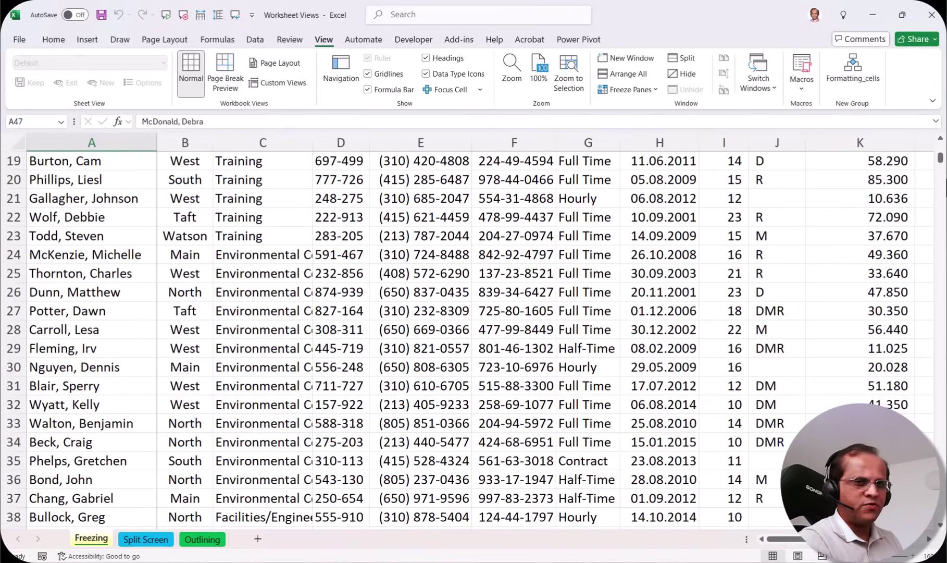
pyautogui.click(640, 90)
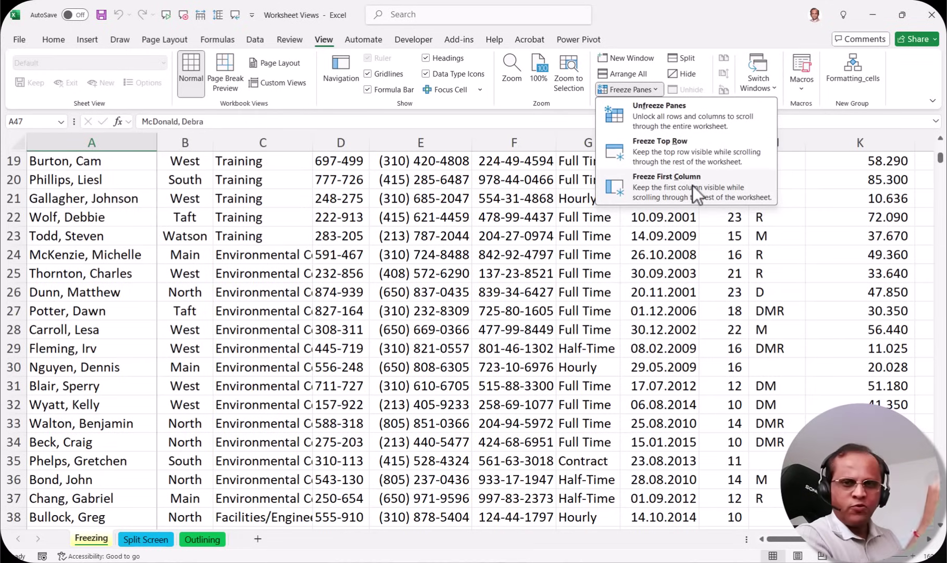
pyautogui.scroll(6, 354, 260)
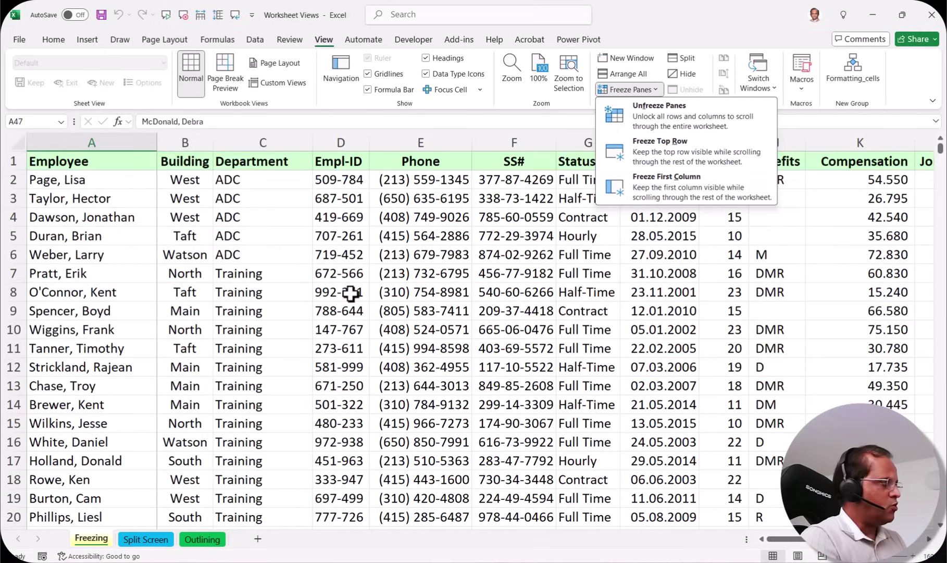
pyautogui.click(344, 237)
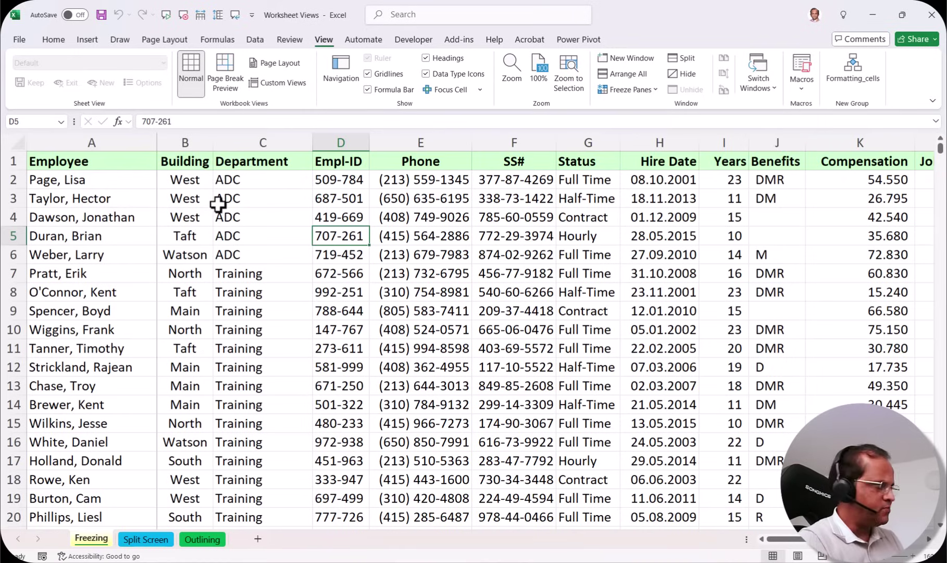
pyautogui.click(184, 180)
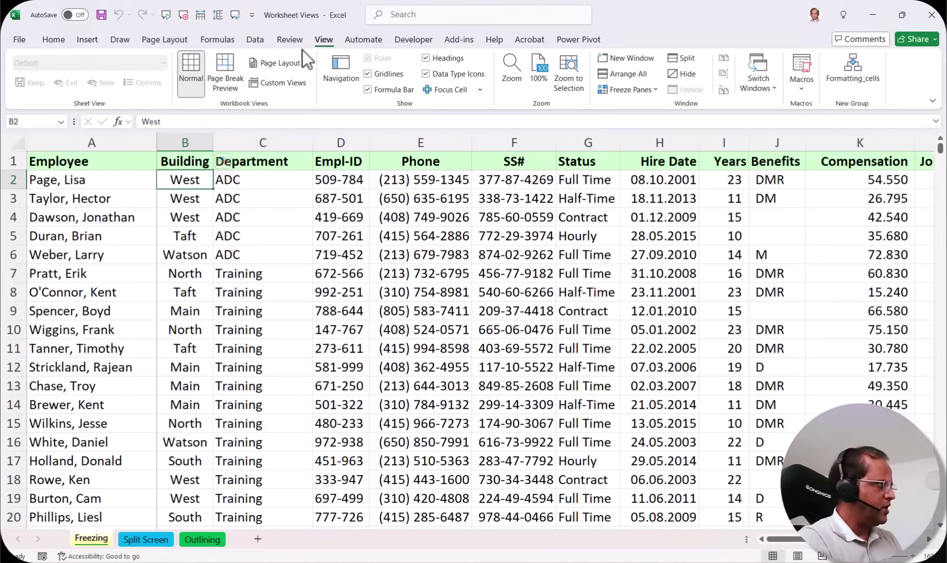
# Unfreeze the panes, refreeze them at B2, and return to cell A1.
pyautogui.click(630, 95)
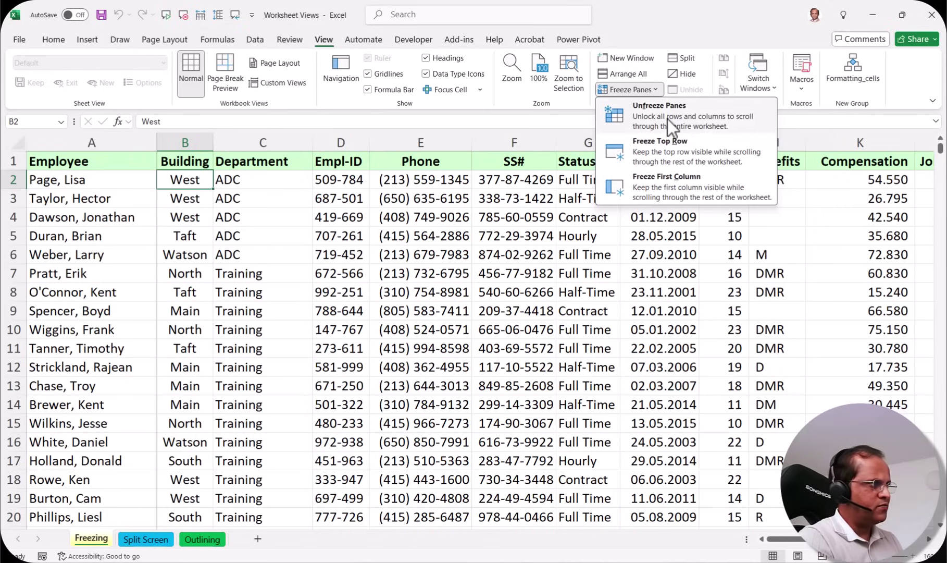
pyautogui.click(680, 119)
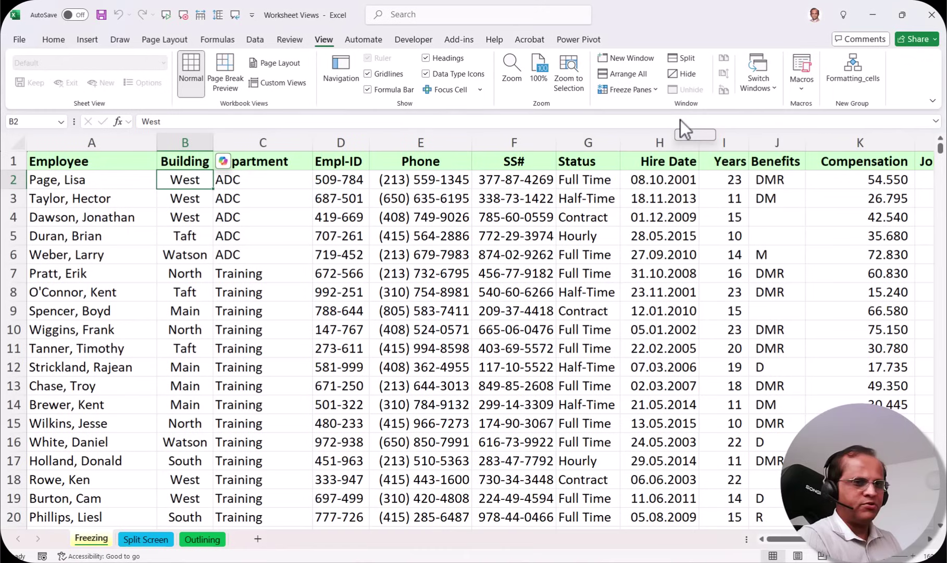
pyautogui.click(650, 86)
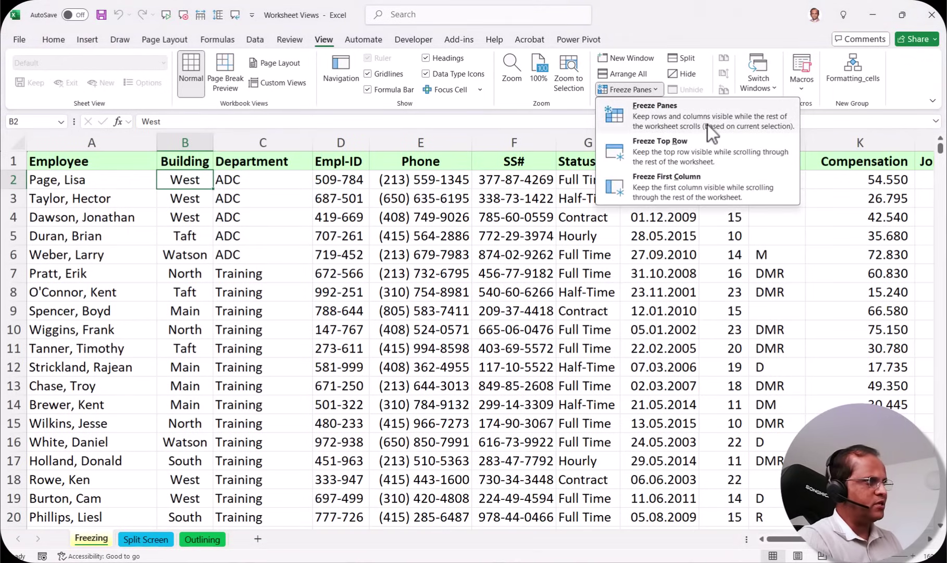
pyautogui.click(719, 115)
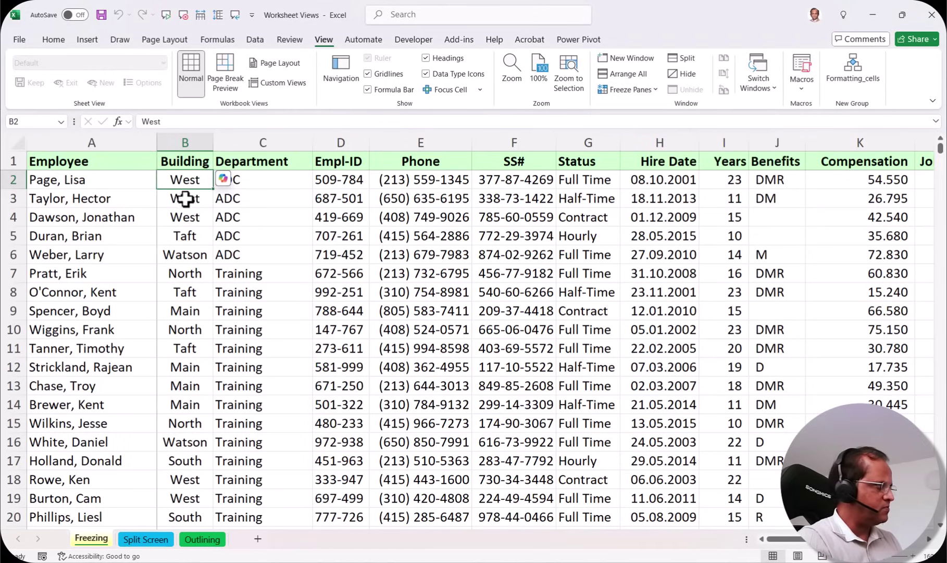
pyautogui.press('Left')
pyautogui.press('Up')
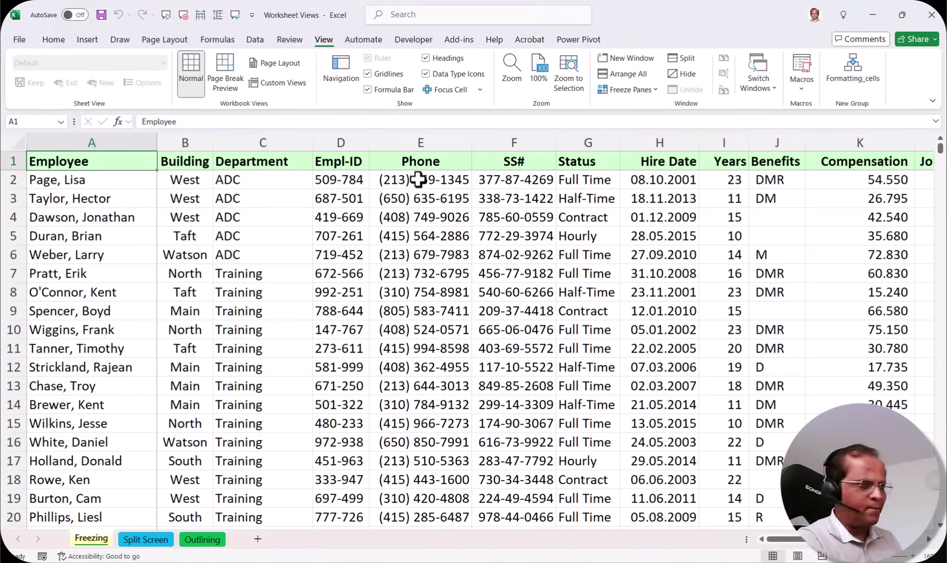
pyautogui.scroll(-14, 275, 263)
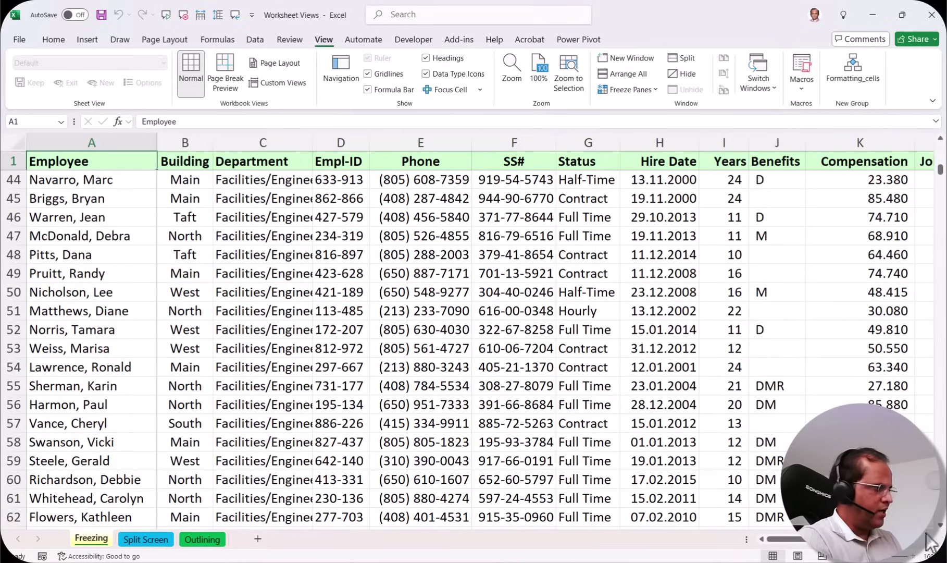
pyautogui.hscroll(5, 806, 547)
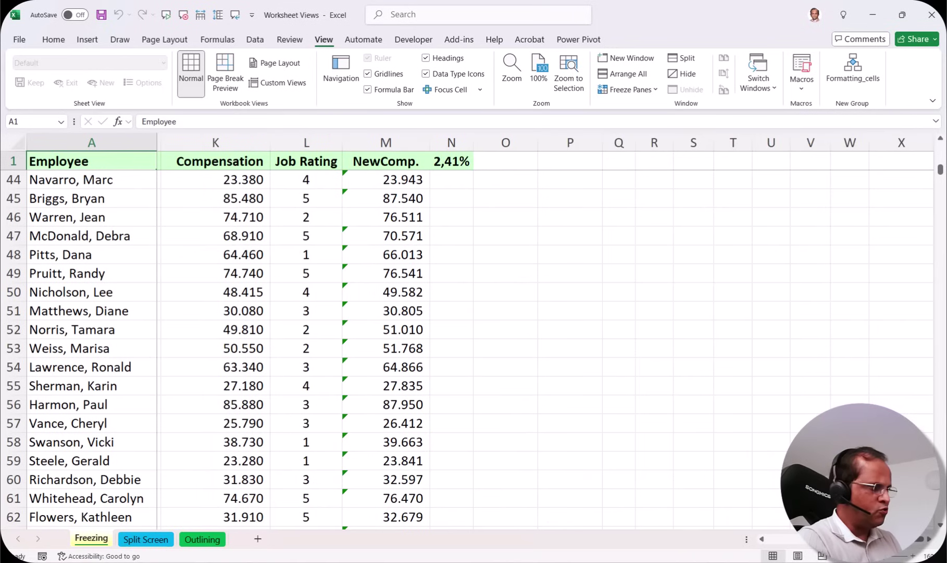
pyautogui.hscroll(-5, 248, 300)
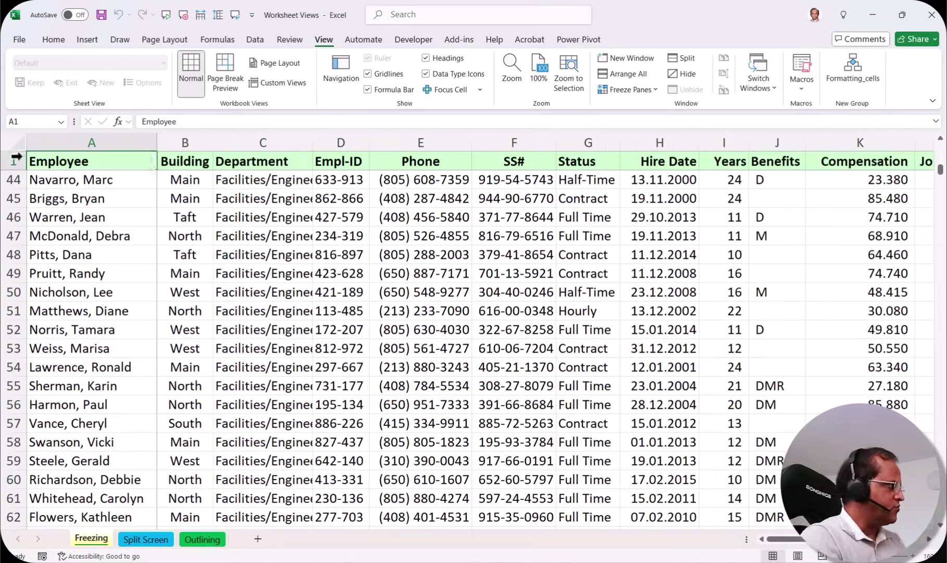
pyautogui.click(179, 177)
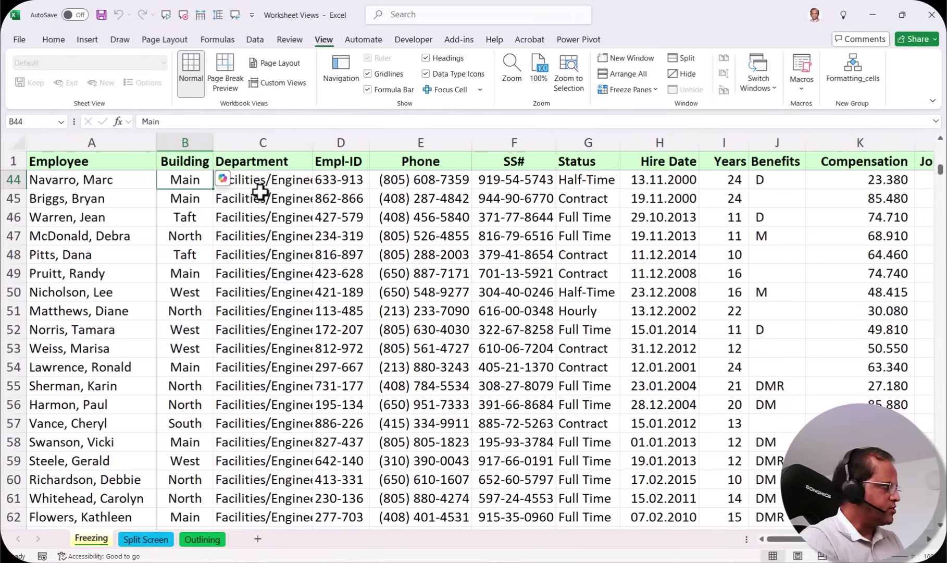
pyautogui.moveTo(91, 142); pyautogui.dragTo(178, 136)
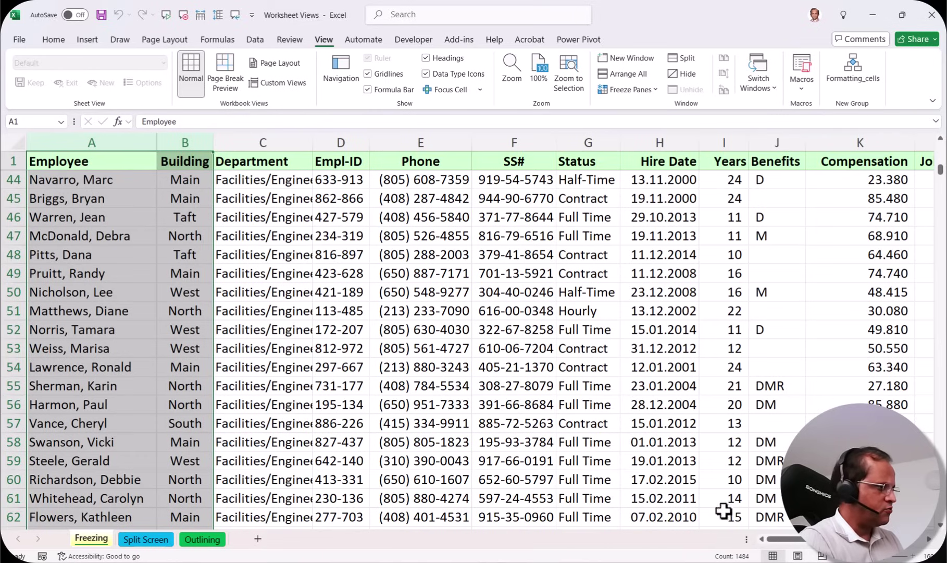
pyautogui.hotkey('ctrl', 'Home')
pyautogui.click(234, 181)
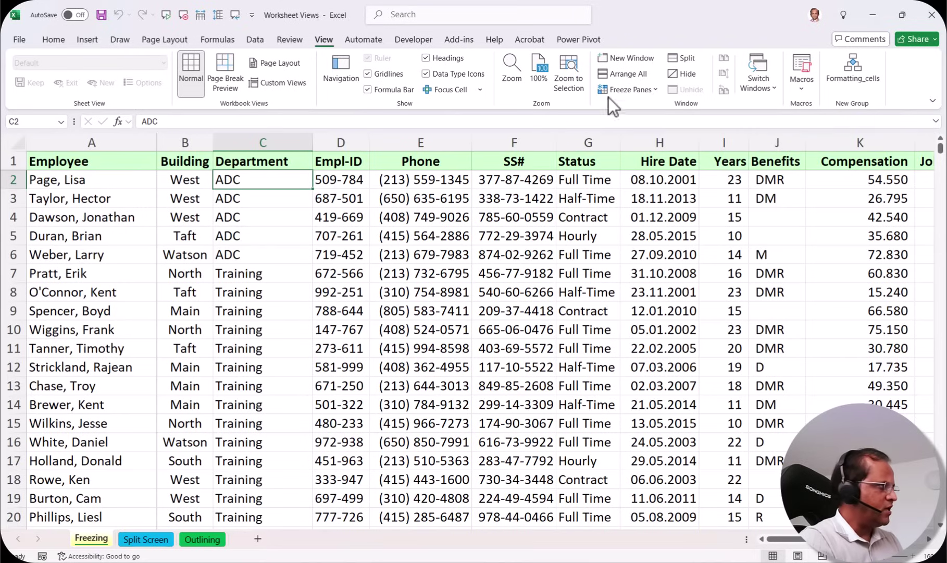
# Unfreeze the panes, refreeze them at C2, and scroll down and sideways to verify.
pyautogui.click(639, 89)
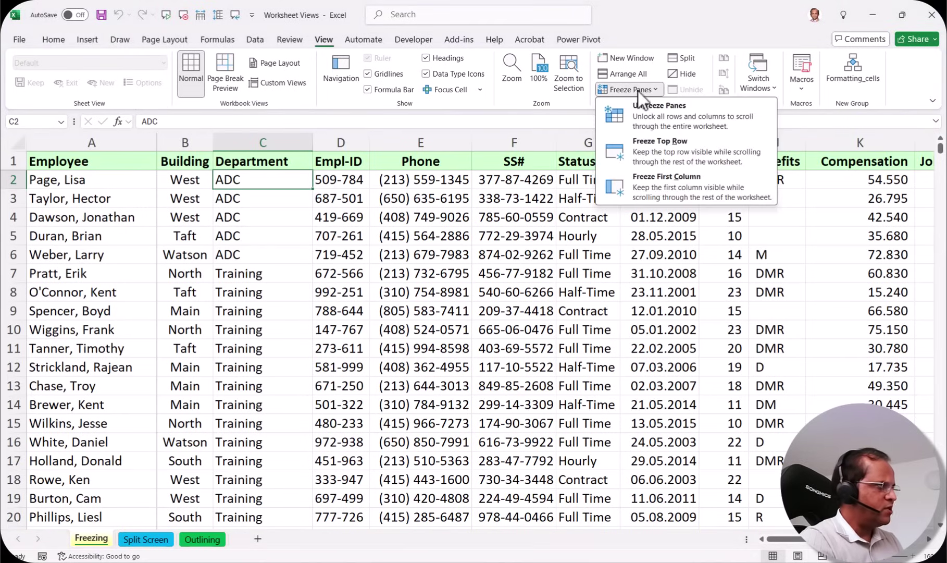
pyautogui.click(681, 122)
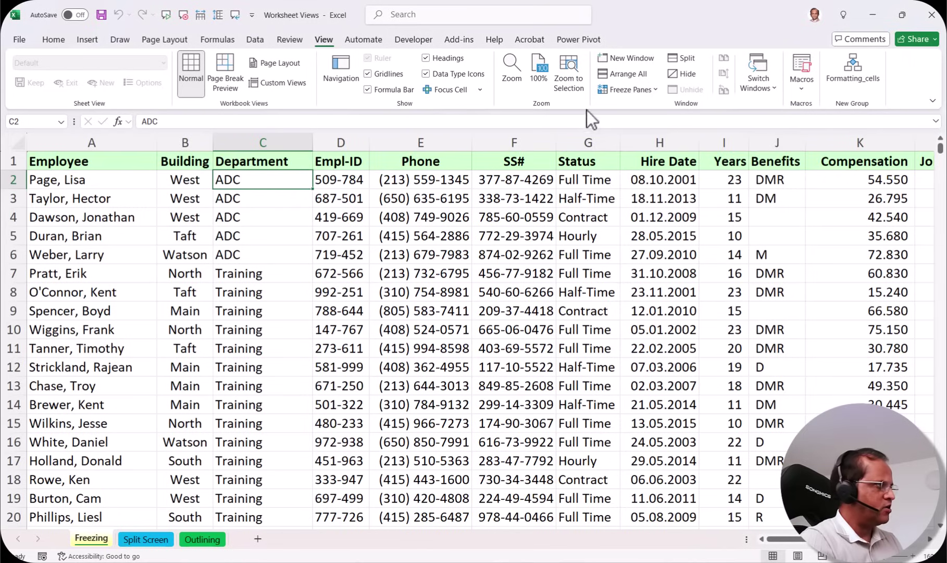
pyautogui.click(640, 91)
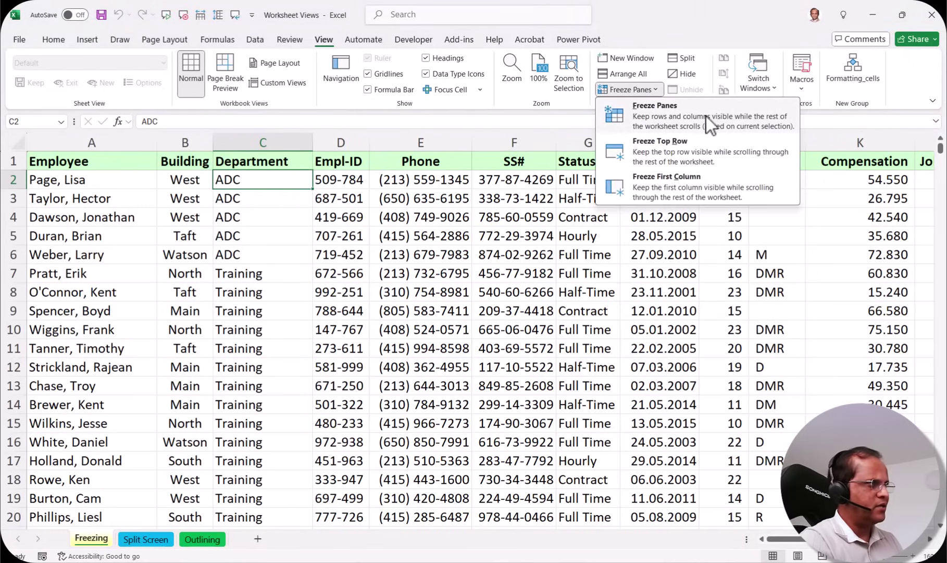
pyautogui.click(686, 118)
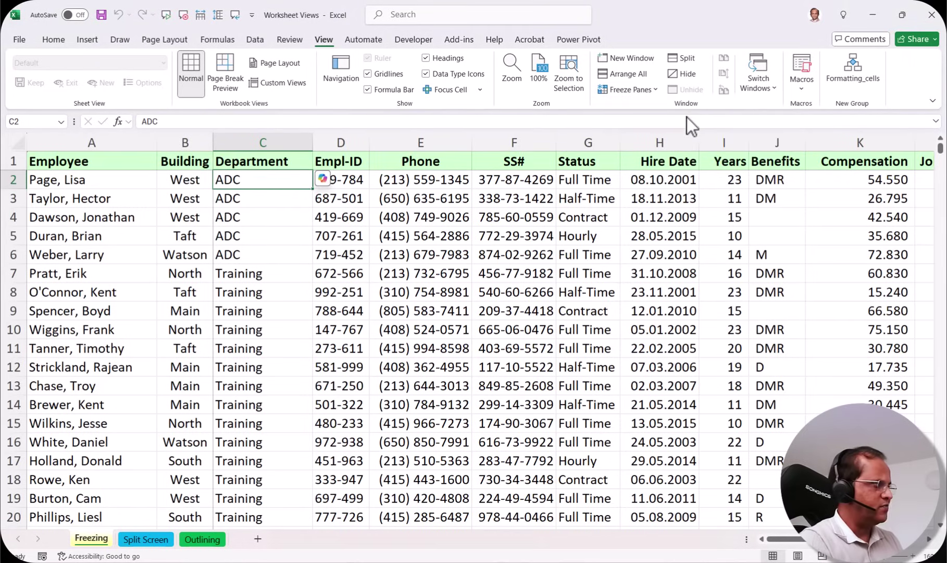
pyautogui.scroll(-8, 279, 266)
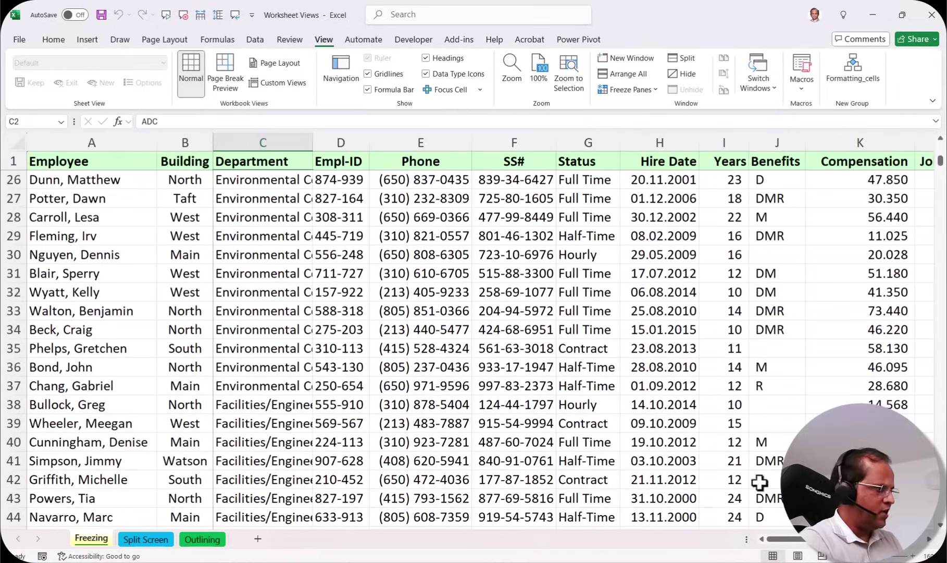
pyautogui.hscroll(4, 781, 545)
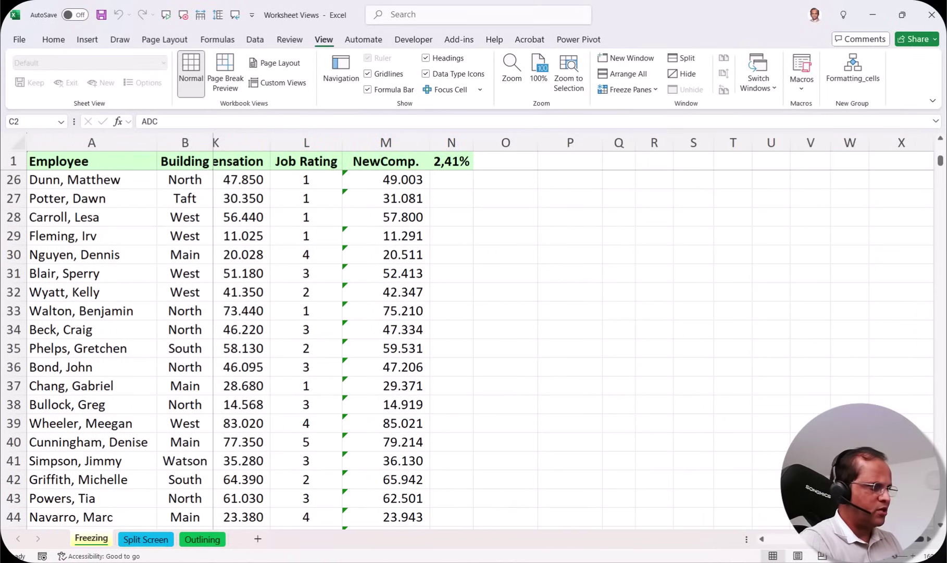
pyautogui.hscroll(-4, 296, 282)
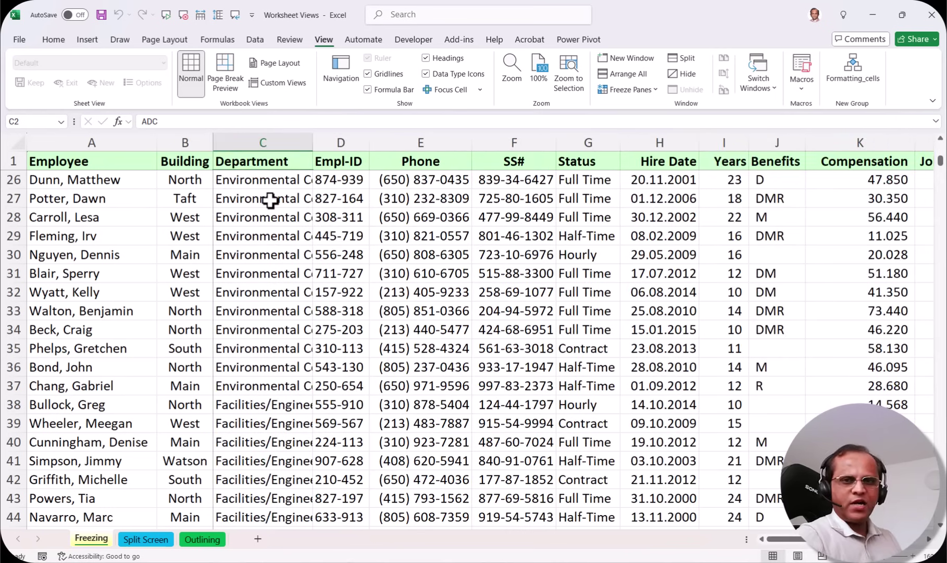